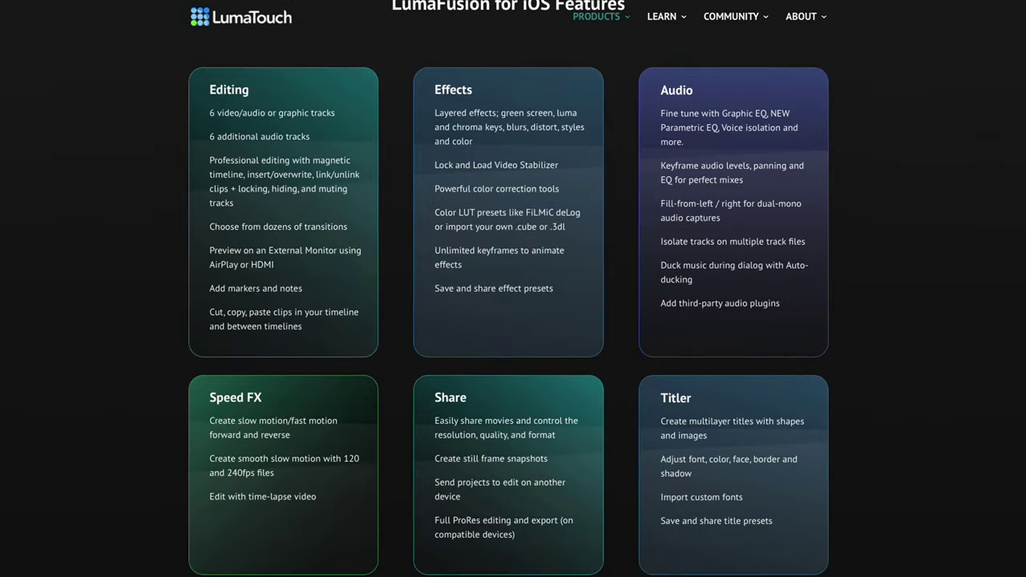
# Scroll through the LumaFusion App Store listing showing its $29.99 price and 4.8-star rating
pyautogui.scroll(-5, 508, 289)
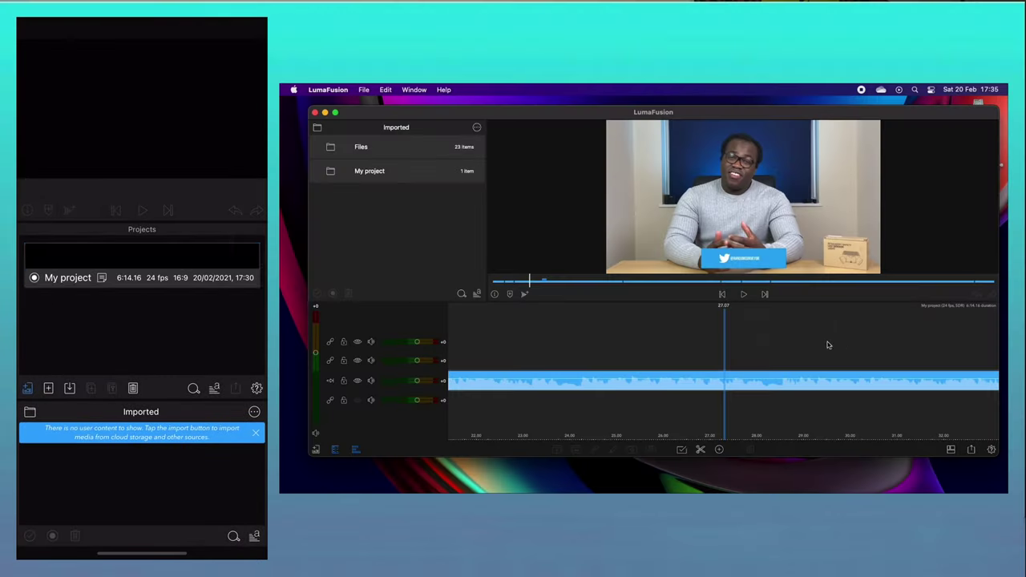
# Scrub the project timeline, then expand Storyblocks for LumaFusion among the purchasable add-ons
pyautogui.moveTo(692, 339); pyautogui.dragTo(597, 341)
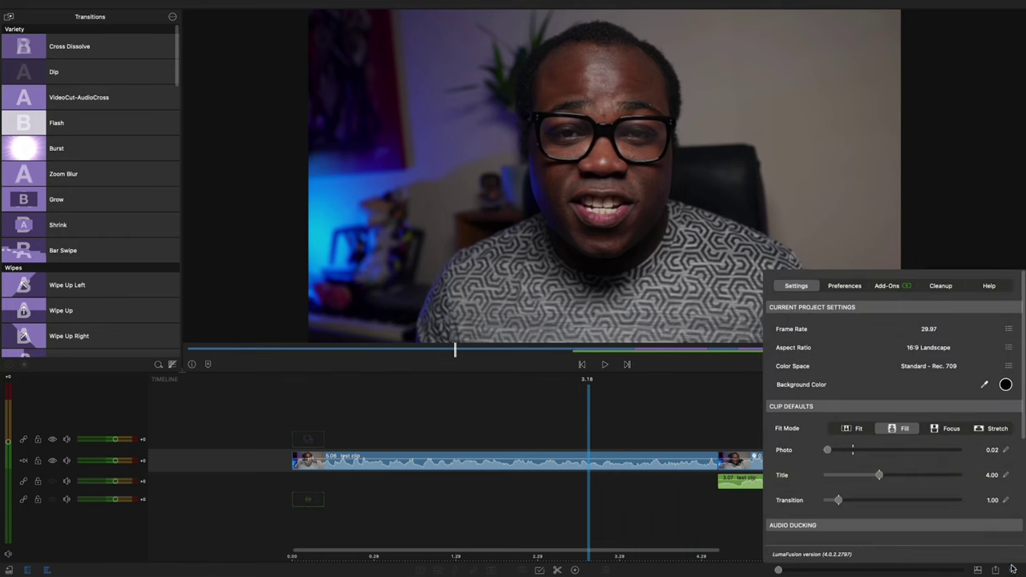
pyautogui.click(887, 286)
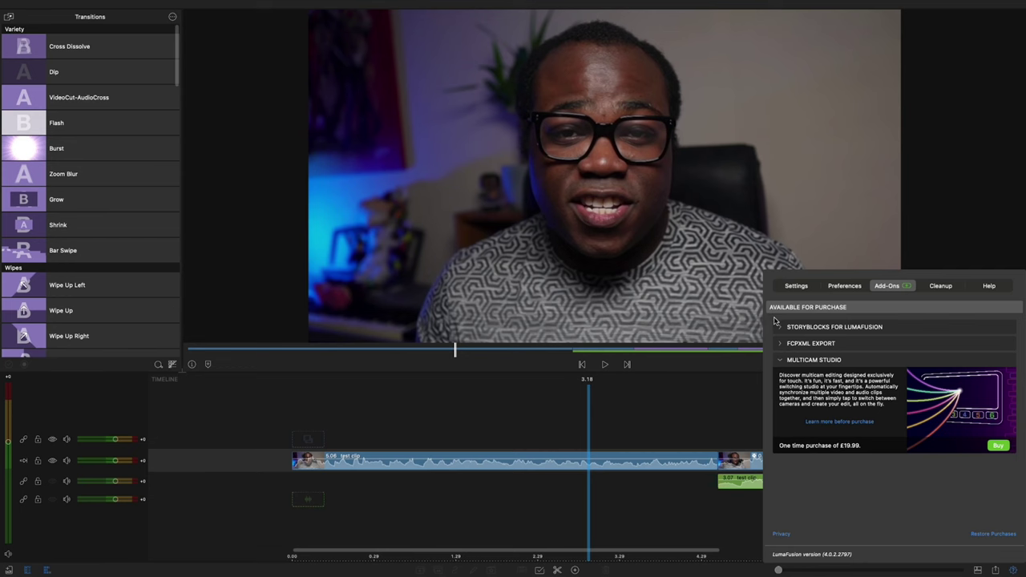
pyautogui.click(776, 328)
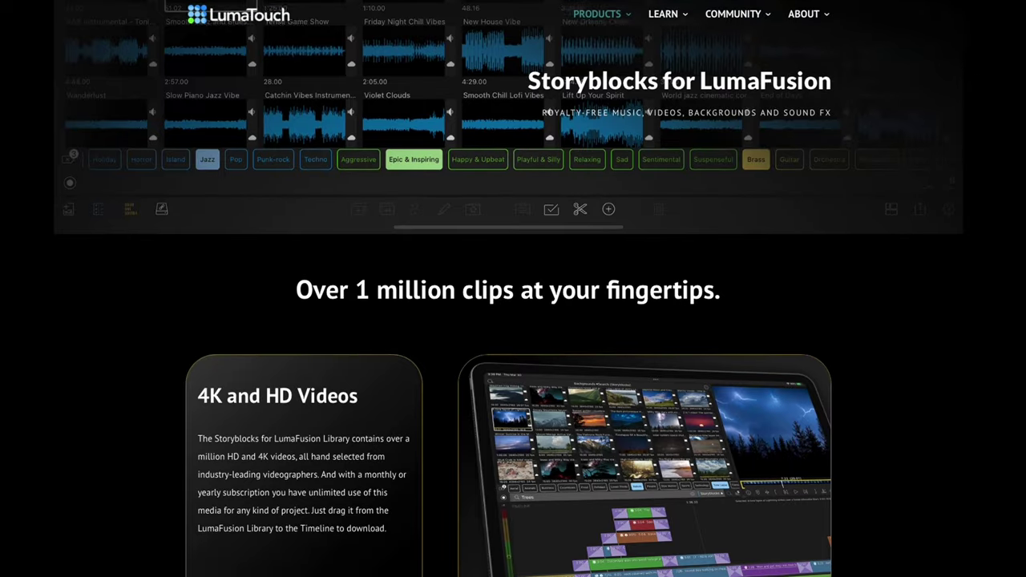
# Scroll down the Storyblocks page advertising over 1 million royalty-free clips
pyautogui.scroll(-5, 512, 320)
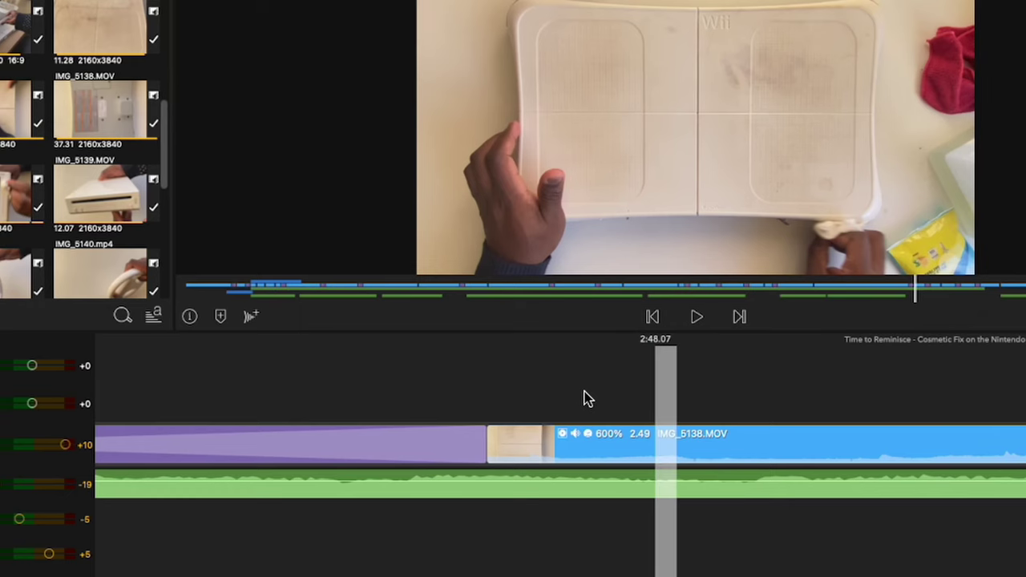
# Zoom the timeline out to see every clip and select clips on the audio tracks
pyautogui.press('super+minus')
pyautogui.press('super+minus')
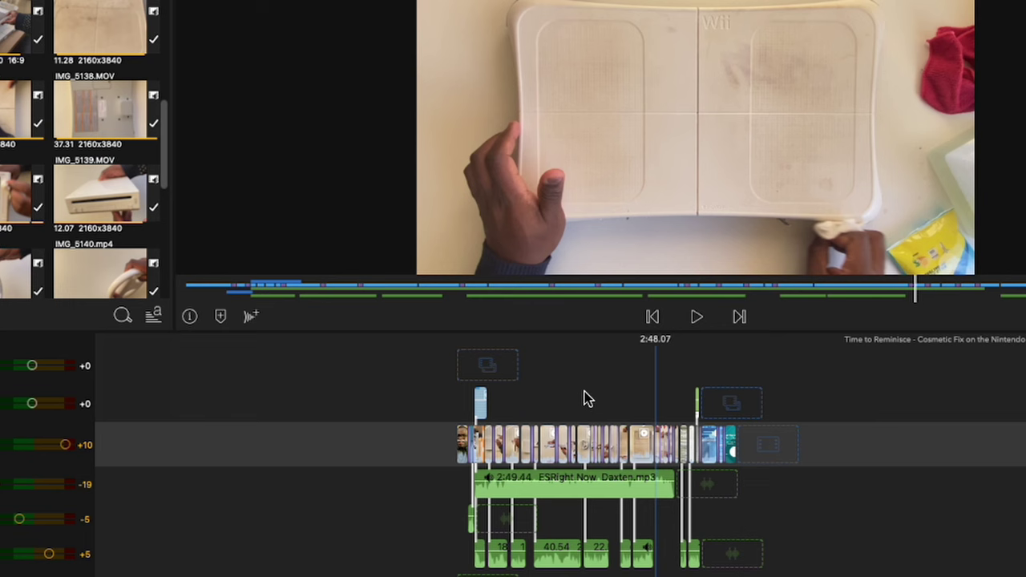
pyautogui.press('super+equal')
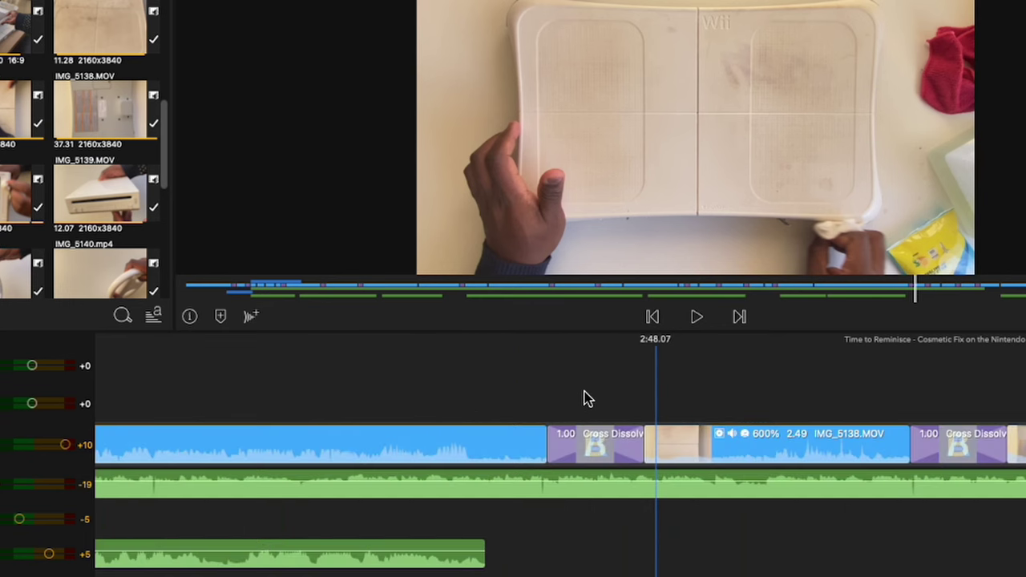
pyautogui.press('super+minus')
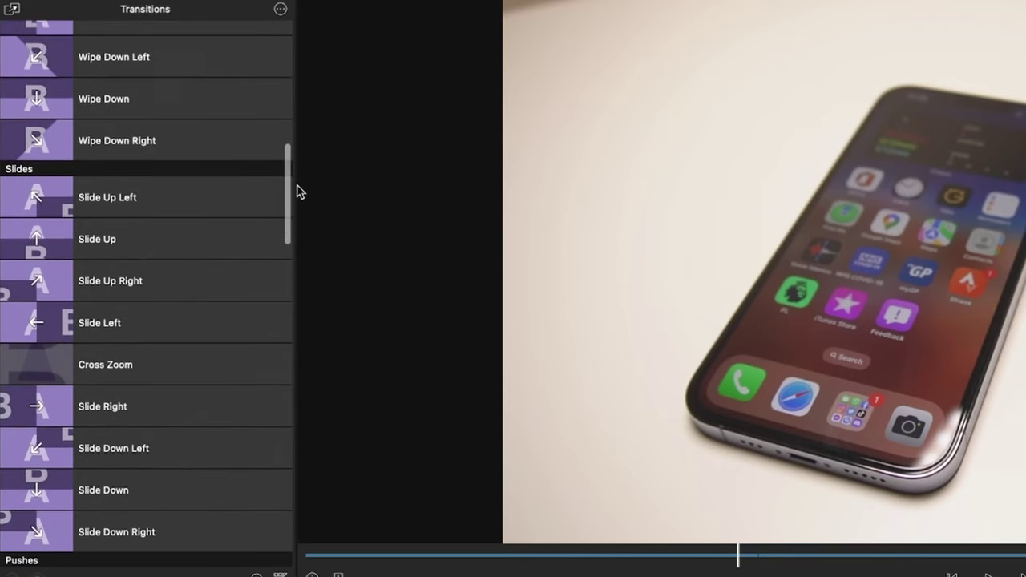
pyautogui.scroll(-15, 229, 98)
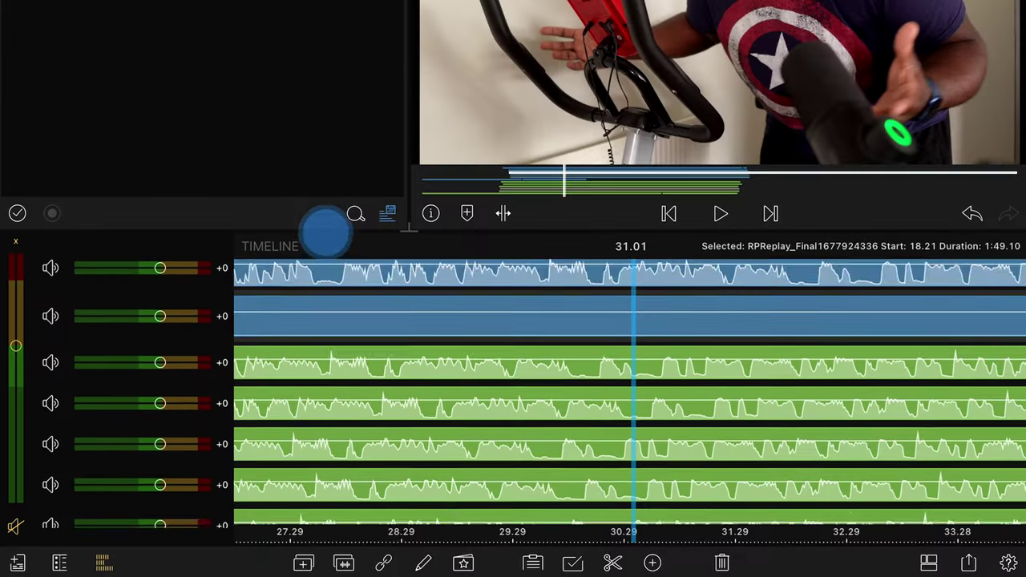
pyautogui.click(316, 156)
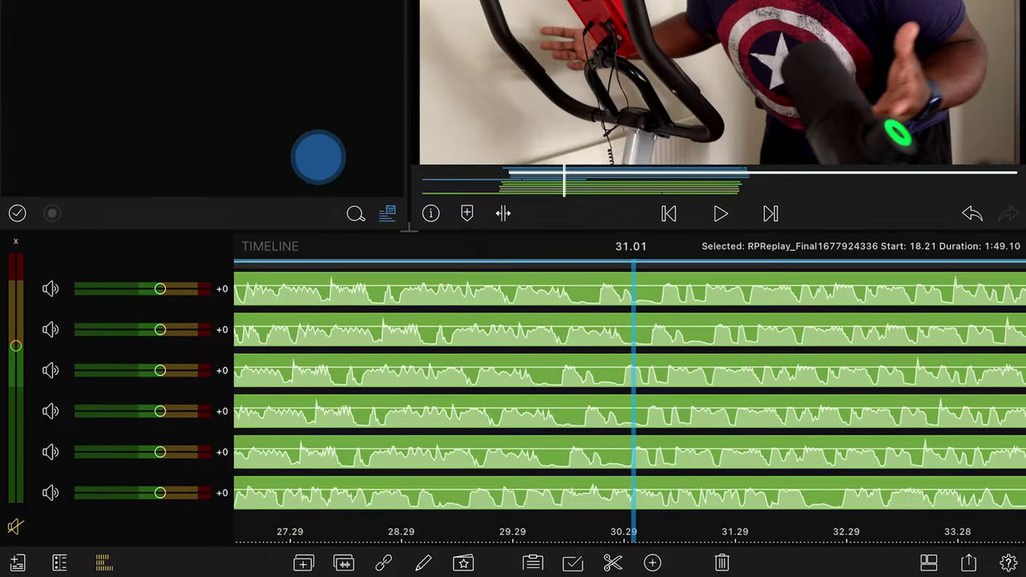
pyautogui.click(328, 268)
pyautogui.click(325, 477)
# Set the default transition duration to 1.14 and close the project settings
pyautogui.moveTo(324, 477); pyautogui.dragTo(297, 343)
pyautogui.click(794, 442)
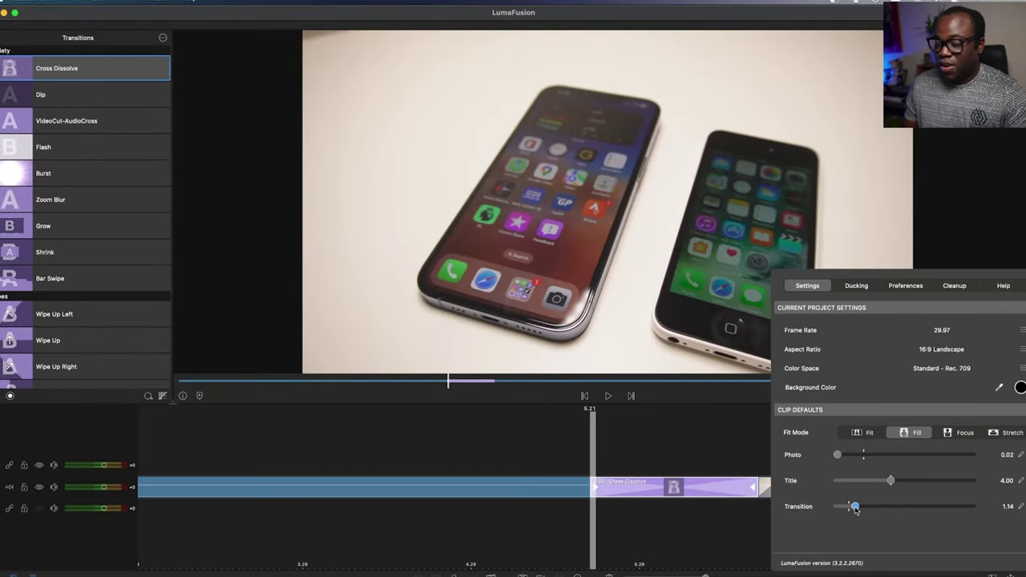
pyautogui.click(627, 465)
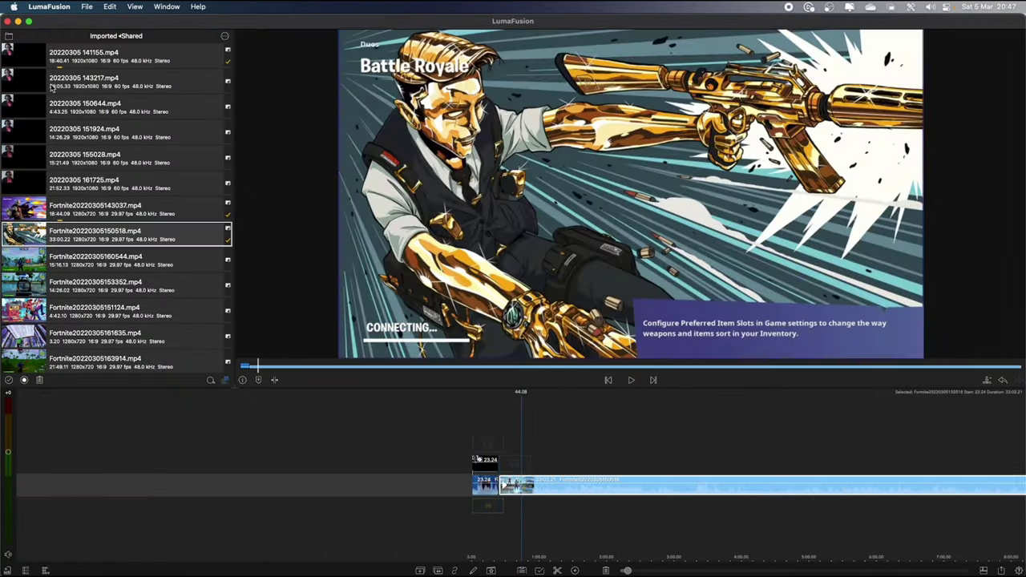
# Bring up the clipboard of copied clips, then dismiss it
pyautogui.click(521, 570)
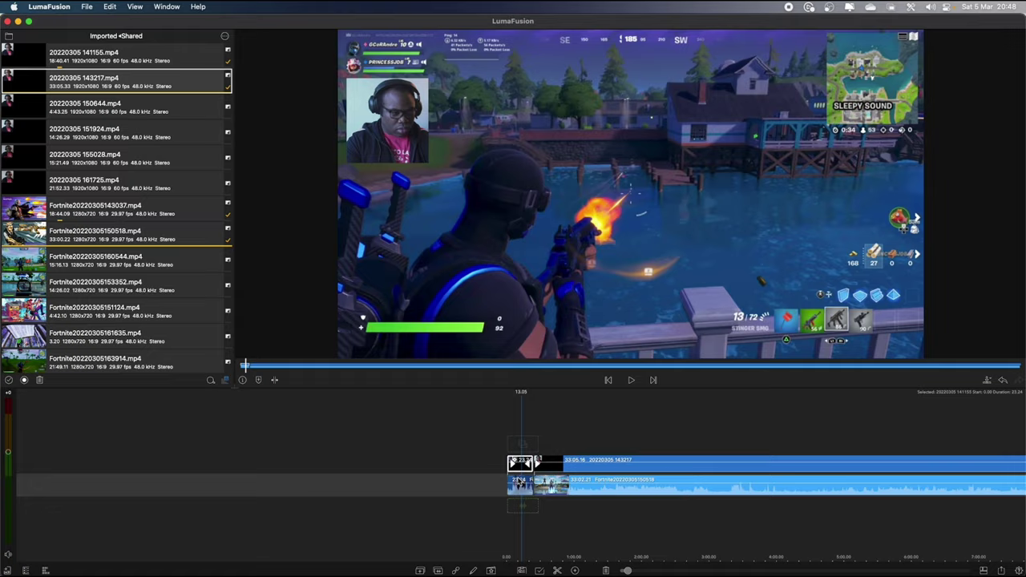
pyautogui.click(560, 558)
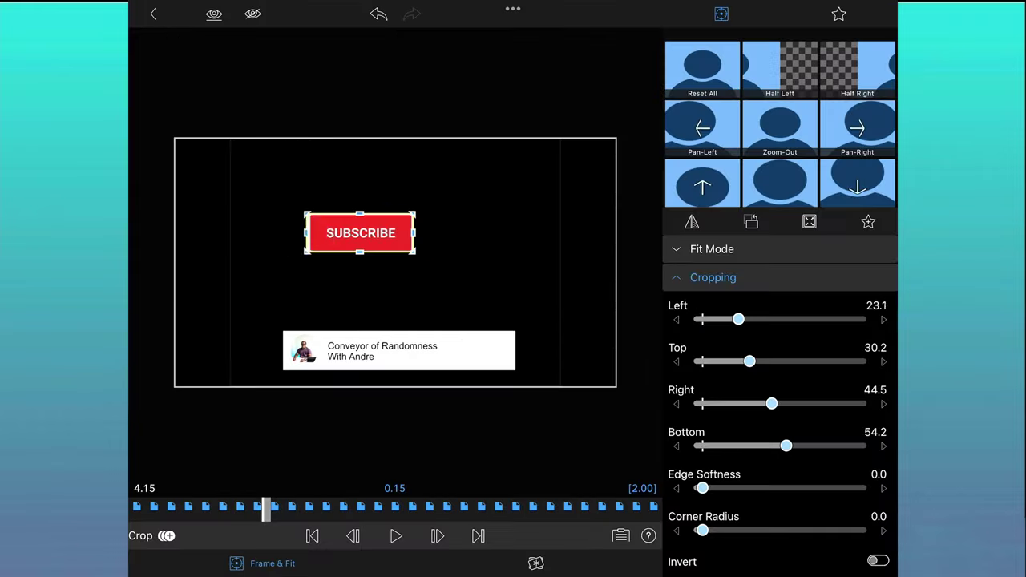
# Move the SUBSCRIBE image, enable Lock & Load stabilization at 0.70, and play the footage
pyautogui.moveTo(360, 233); pyautogui.dragTo(462, 373)
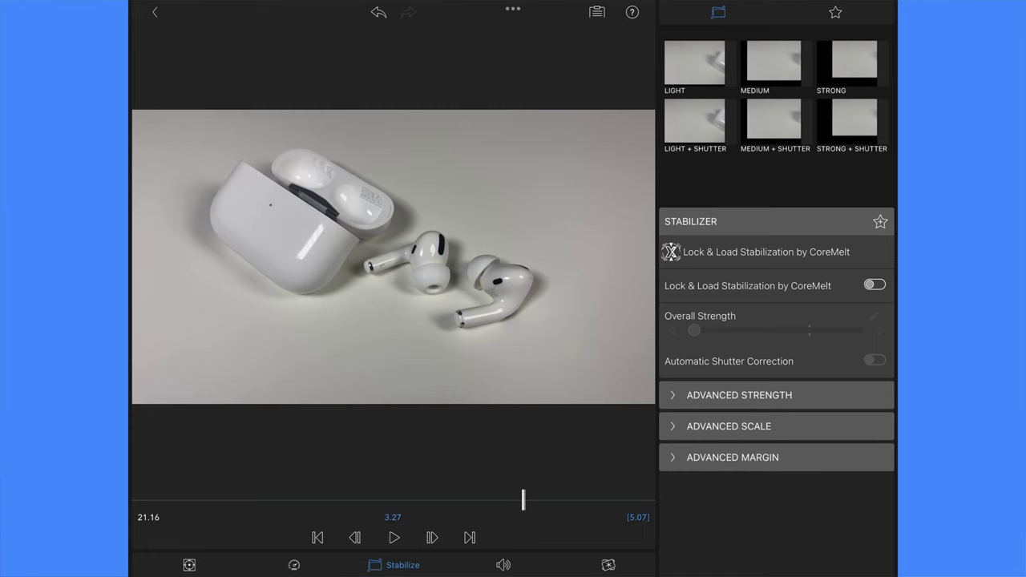
pyautogui.moveTo(522, 500); pyautogui.dragTo(133, 504)
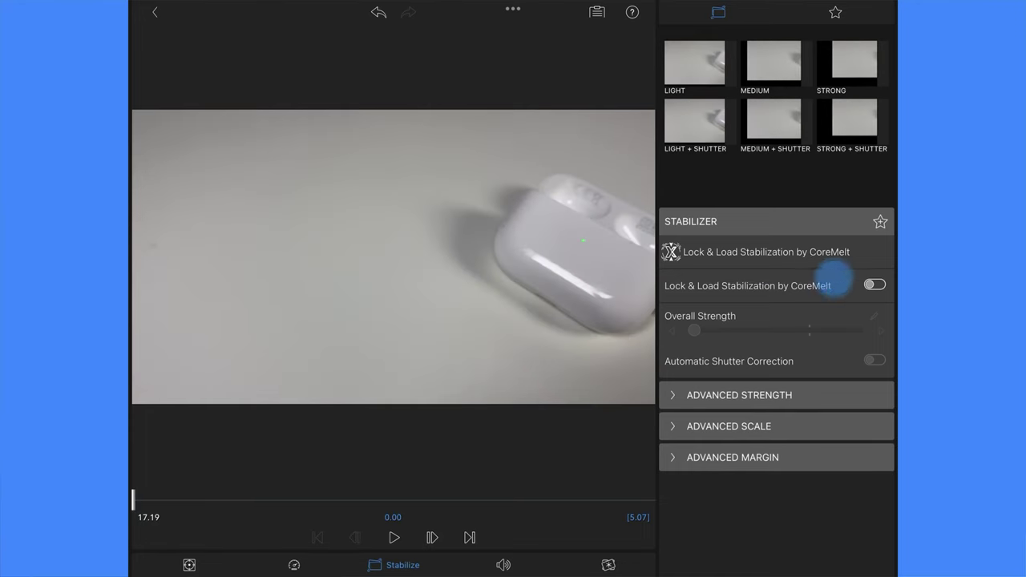
pyautogui.click(874, 286)
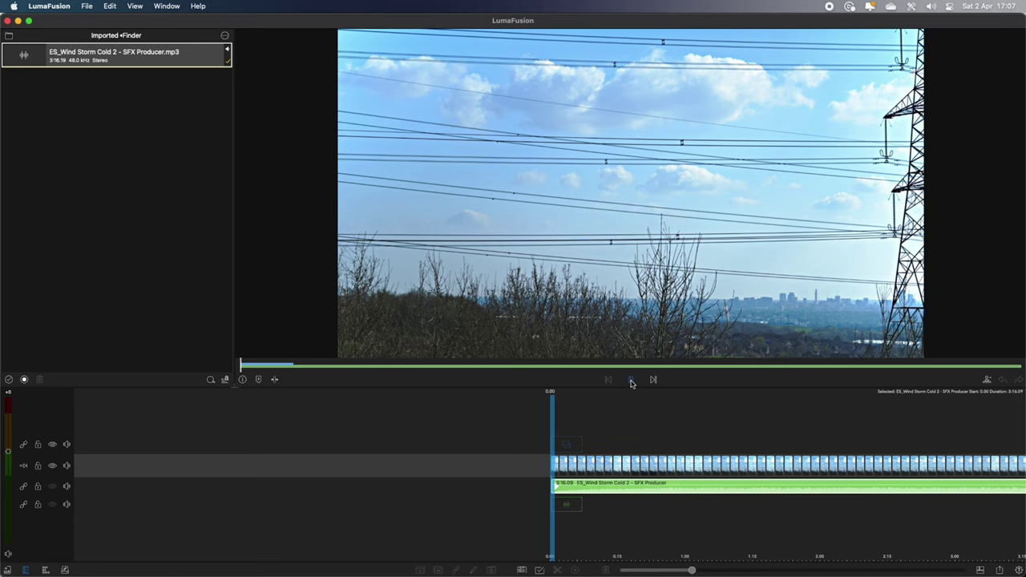
pyautogui.click(631, 380)
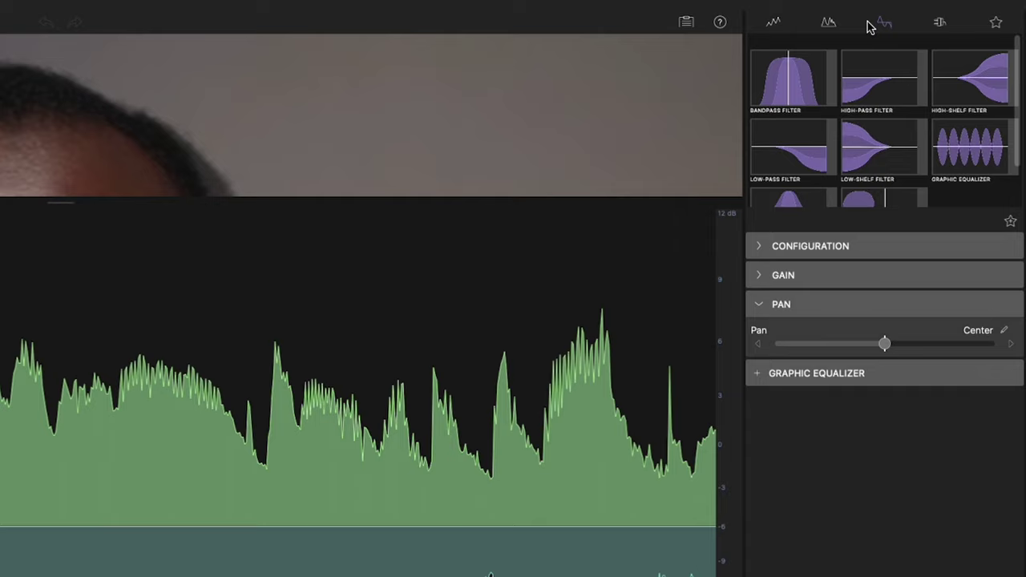
# Pan the audio to Left 34% Right 66%, then view time-based and third-party plugin effects
pyautogui.scroll(-2, 812, 108)
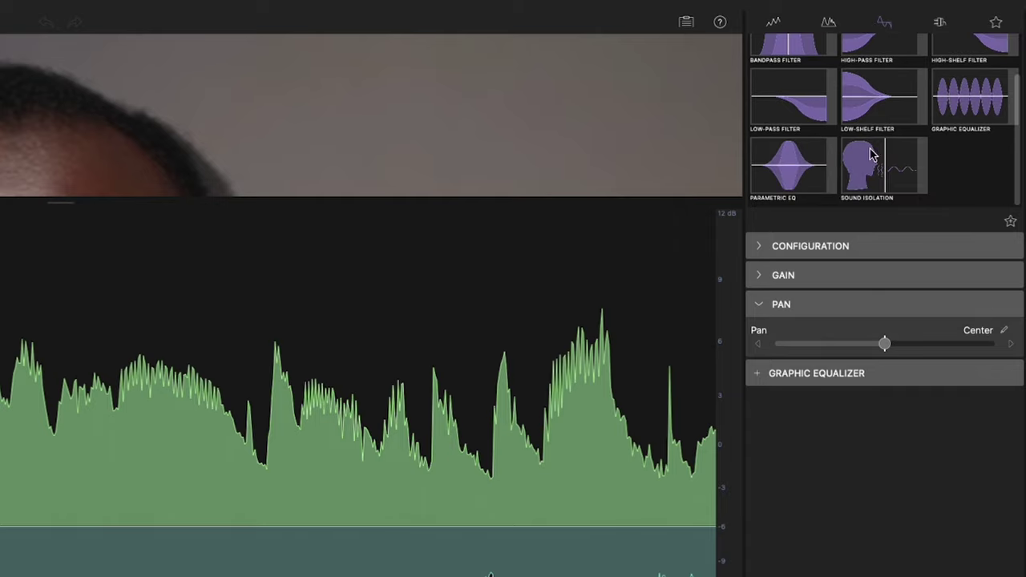
pyautogui.scroll(2, 942, 166)
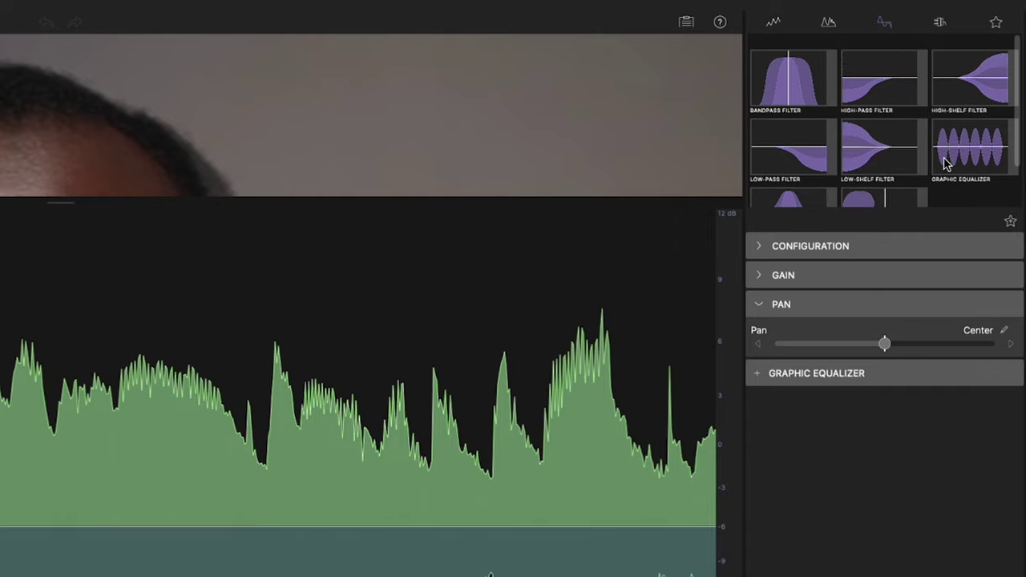
pyautogui.click(827, 24)
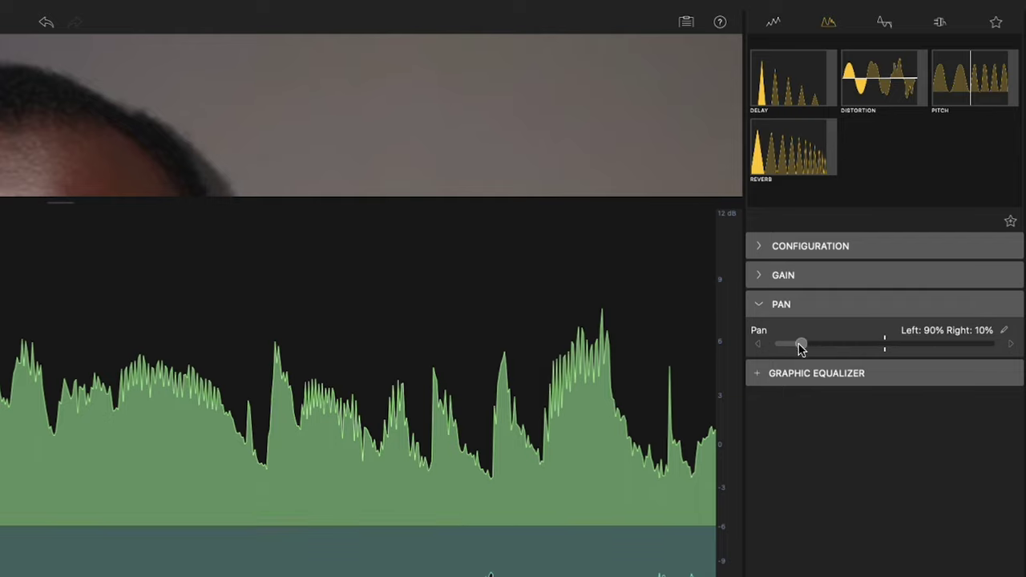
pyautogui.click(941, 22)
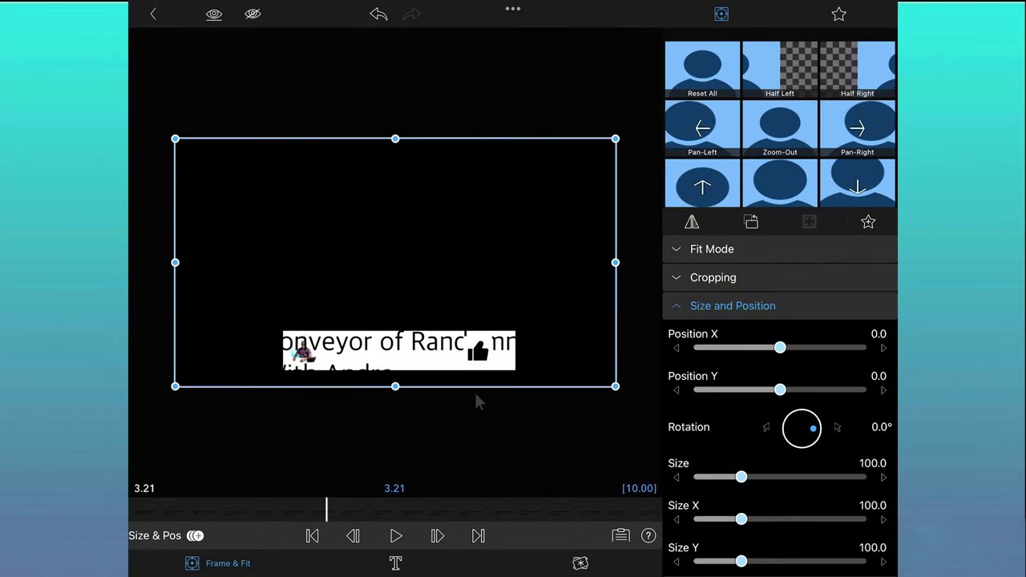
# Resize the channel-name title to 43 and drag it onto the lower-third banner
pyautogui.moveTo(615, 385); pyautogui.dragTo(478, 345)
pyautogui.moveTo(366, 283); pyautogui.dragTo(382, 310)
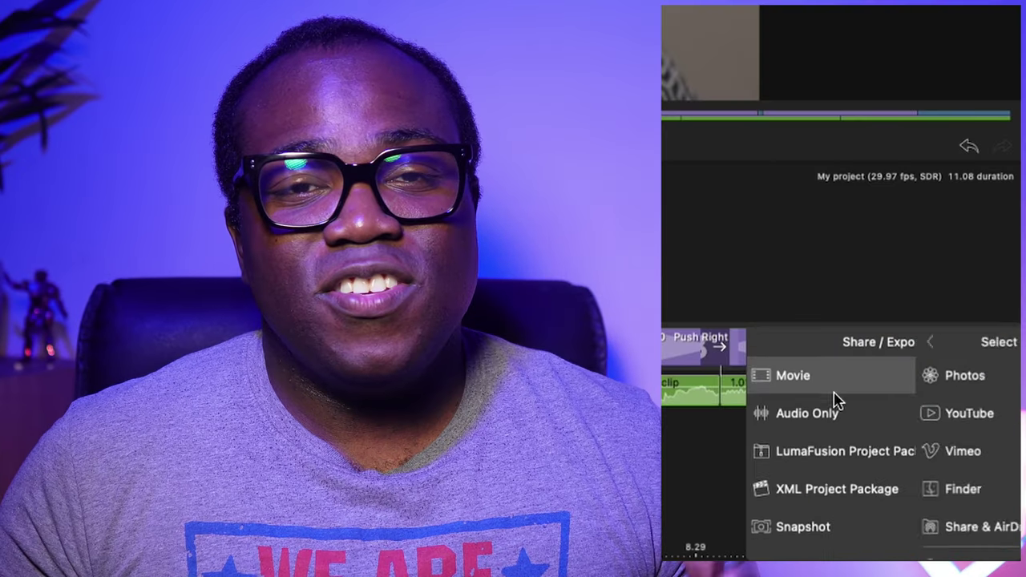
# Choose a Movie export to Photos at 3840x2160 4K, 29.97 fps, H.264 MPEG4
pyautogui.click(834, 391)
pyautogui.click(838, 362)
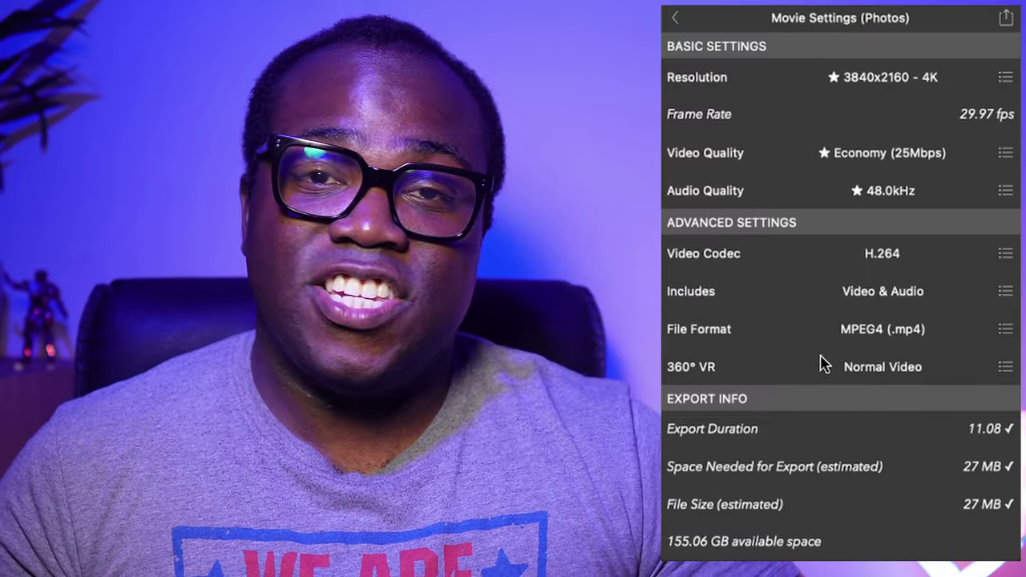